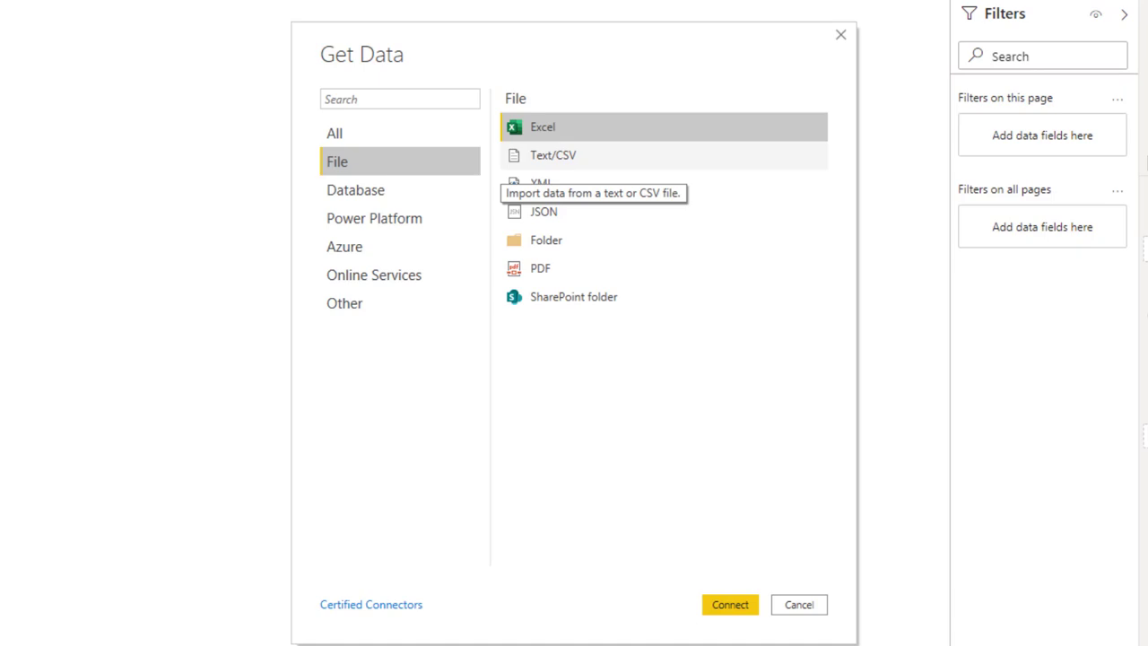
# Step: Connect with the Folder connector to the folder of twelve monthly CSV files, jan.csv to dec.csv
pyautogui.click(546, 239)
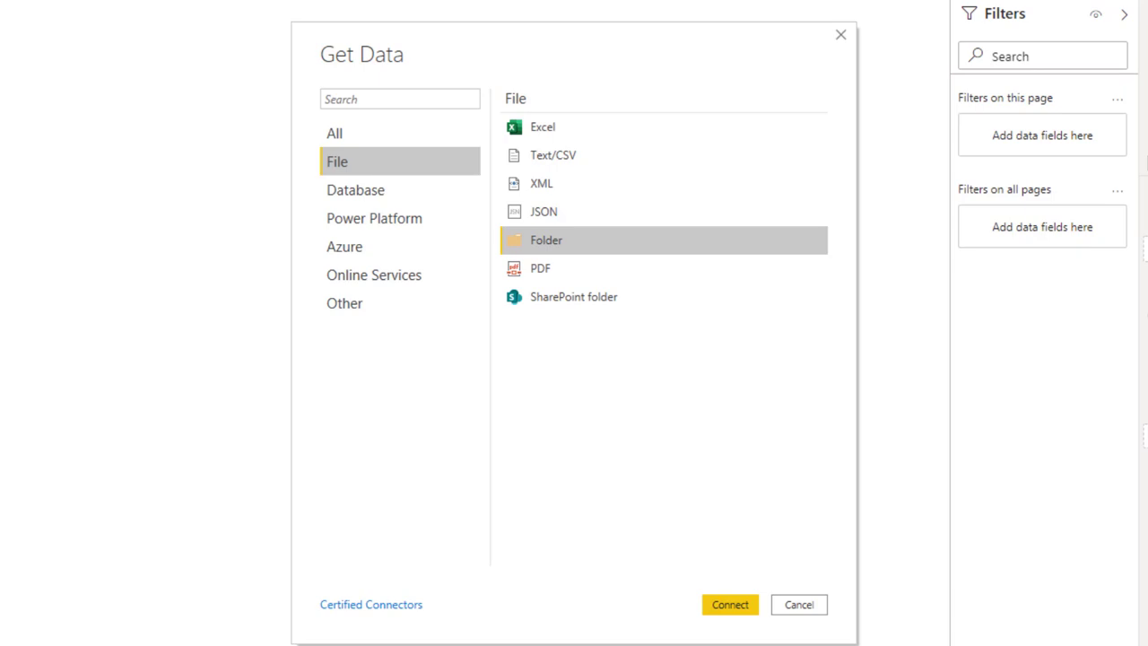
pyautogui.press('Return')
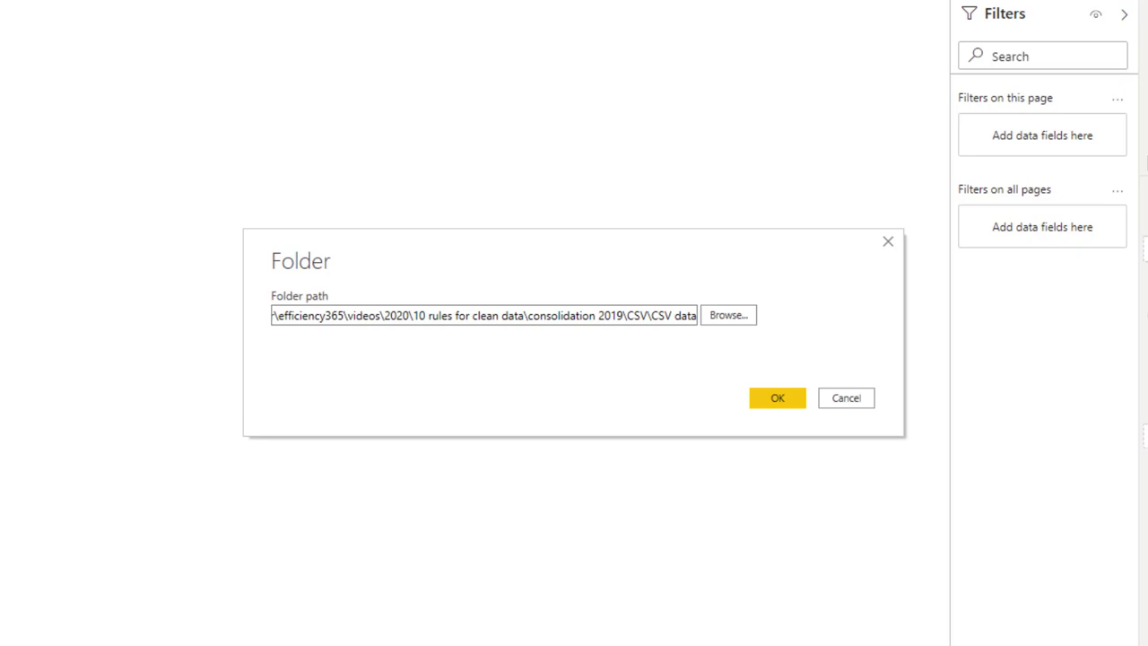
pyautogui.press('Return')
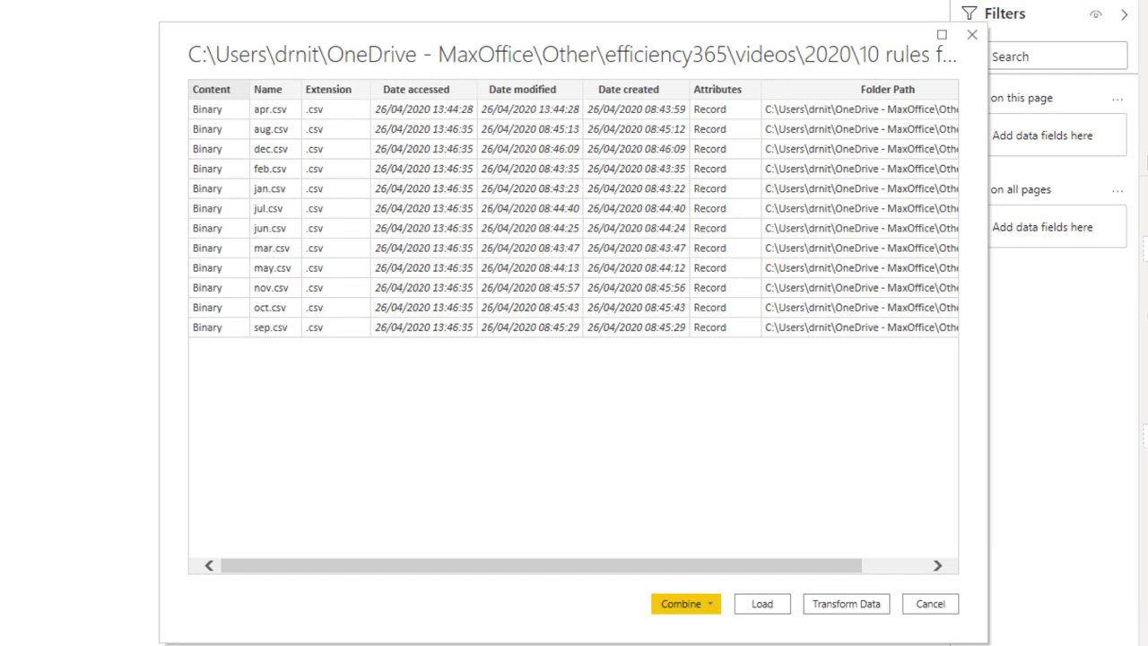
# Step: Open the Combine options for the monthly CSV files
pyautogui.click(709, 604)
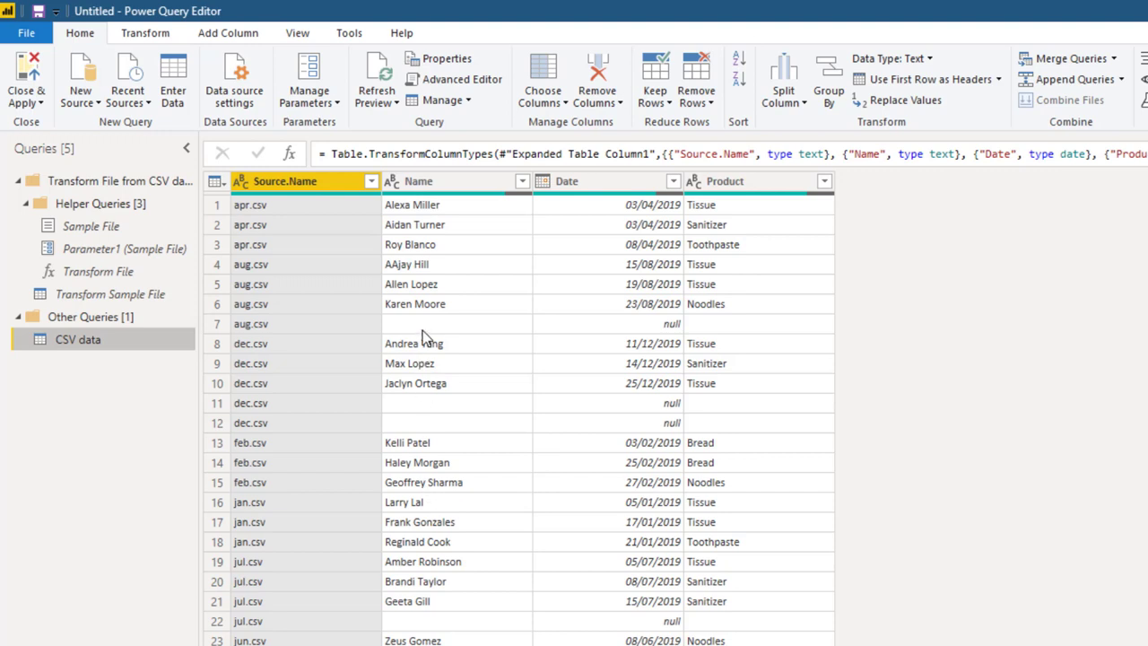
# Step: Filter the Date column to exclude null values, then delete the Source.Name column
pyautogui.click(673, 327)
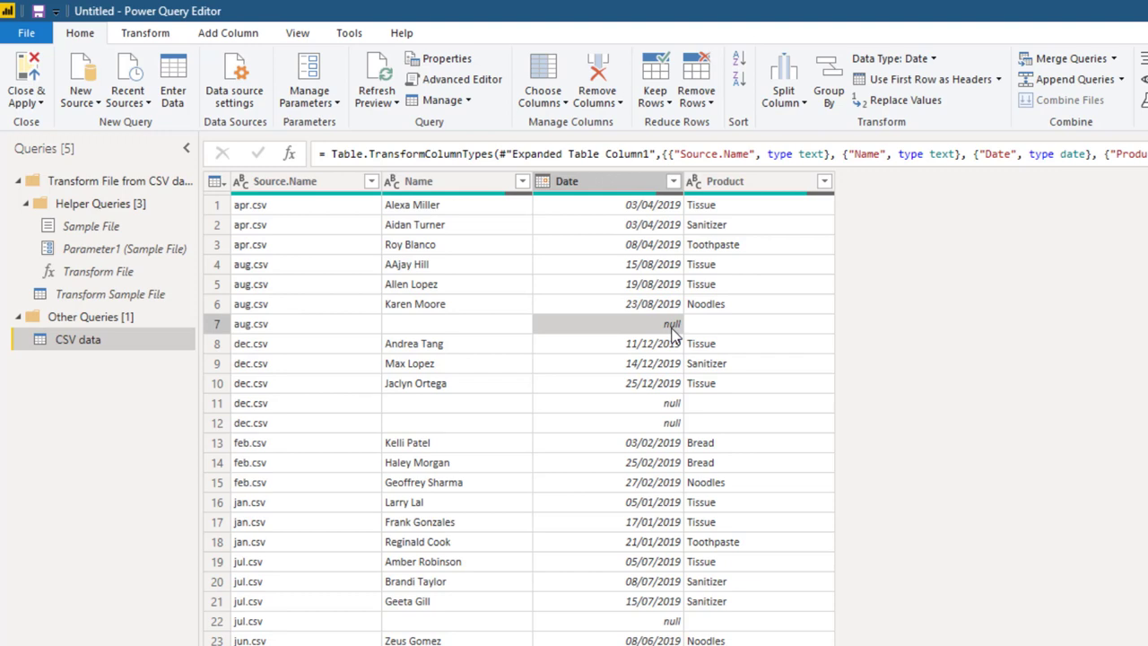
pyautogui.rightClick(675, 332)
pyautogui.moveTo(732, 366)
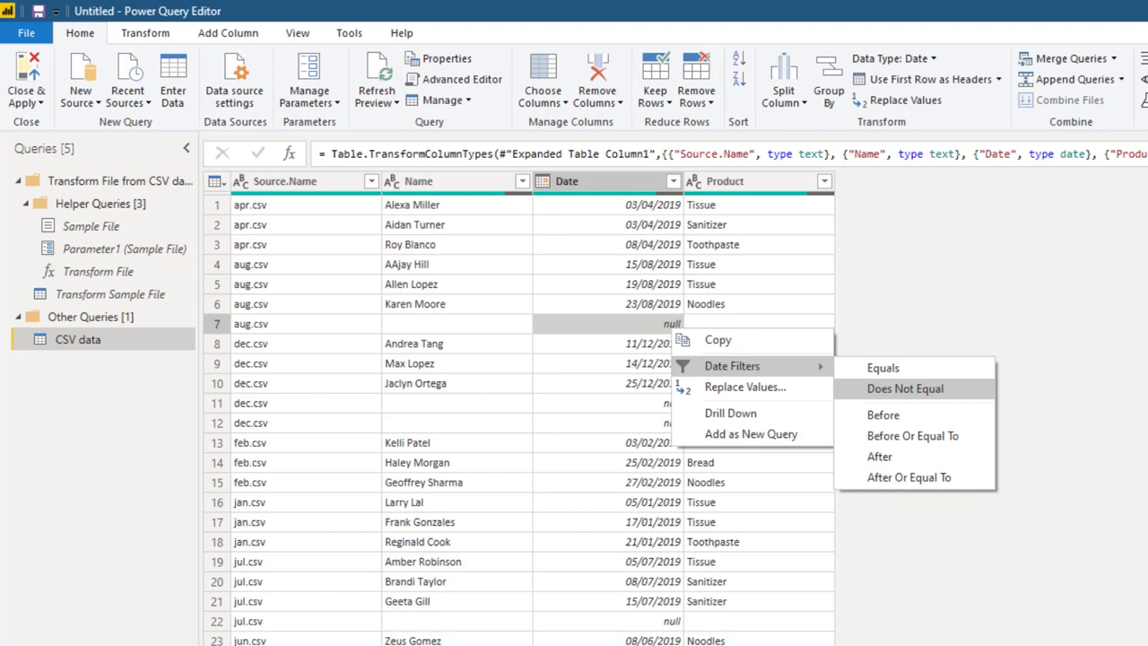
pyautogui.click(904, 388)
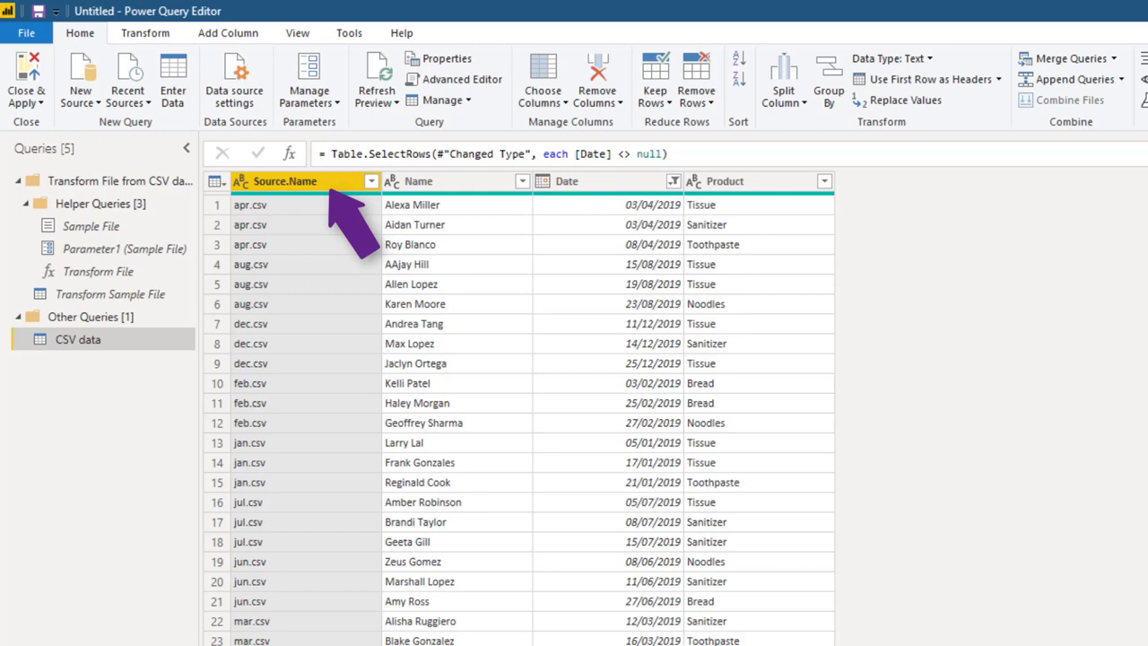
pyautogui.rightClick(318, 185)
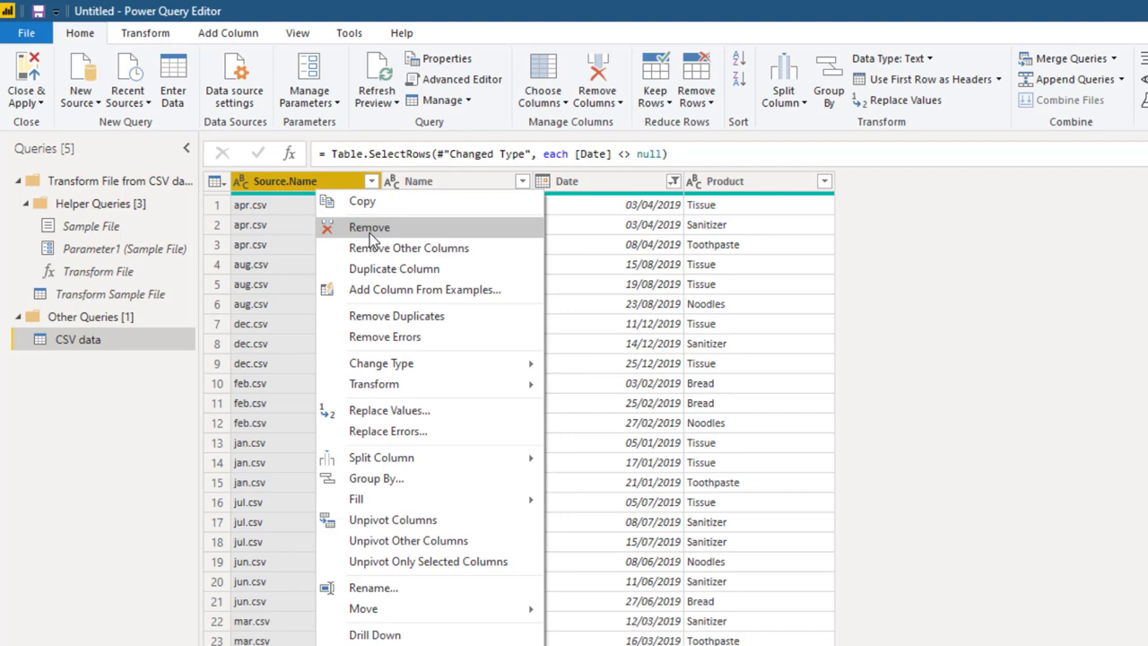
pyautogui.click(369, 229)
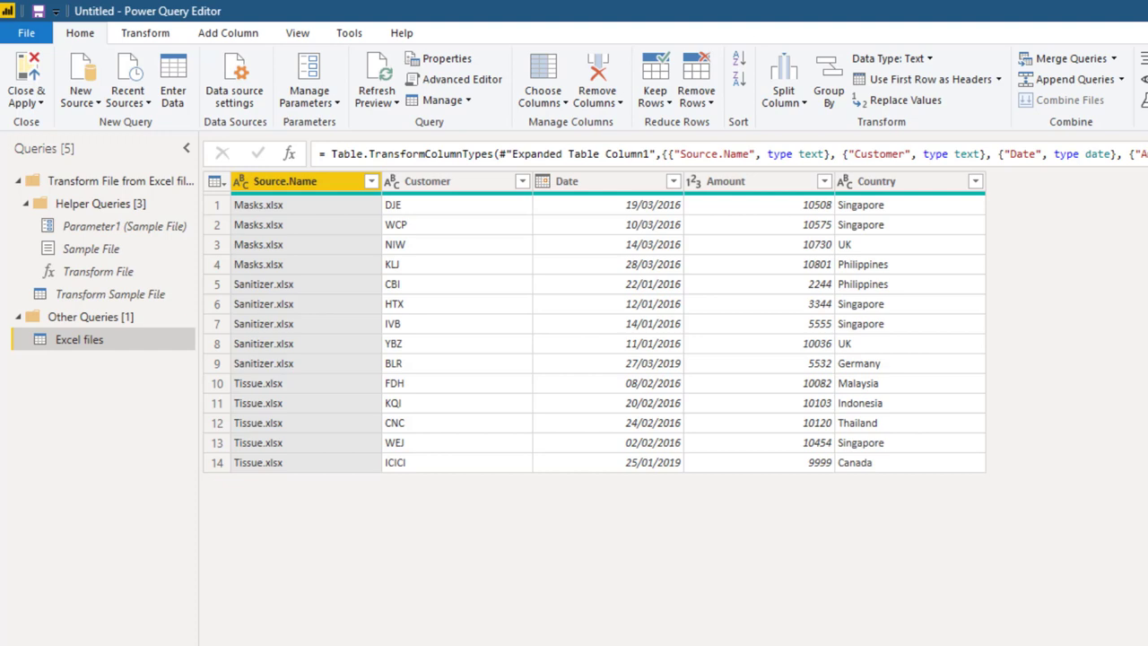
# Step: Split the Source.Name column at the "." delimiter
pyautogui.rightClick(289, 183)
pyautogui.moveTo(384, 453)
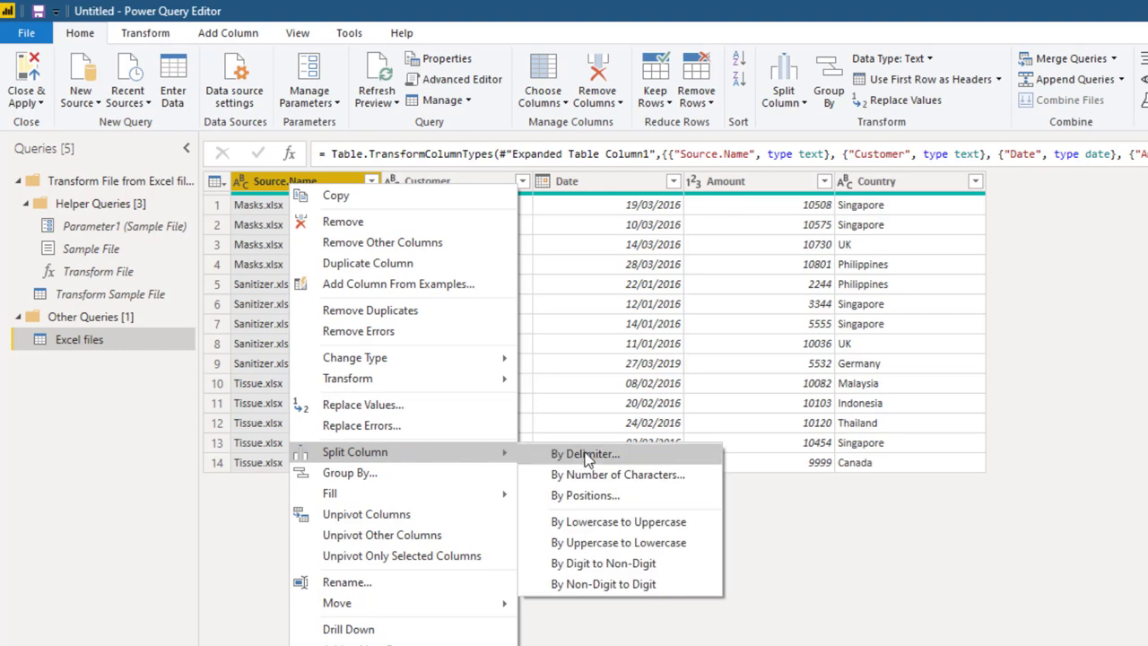
pyautogui.click(585, 453)
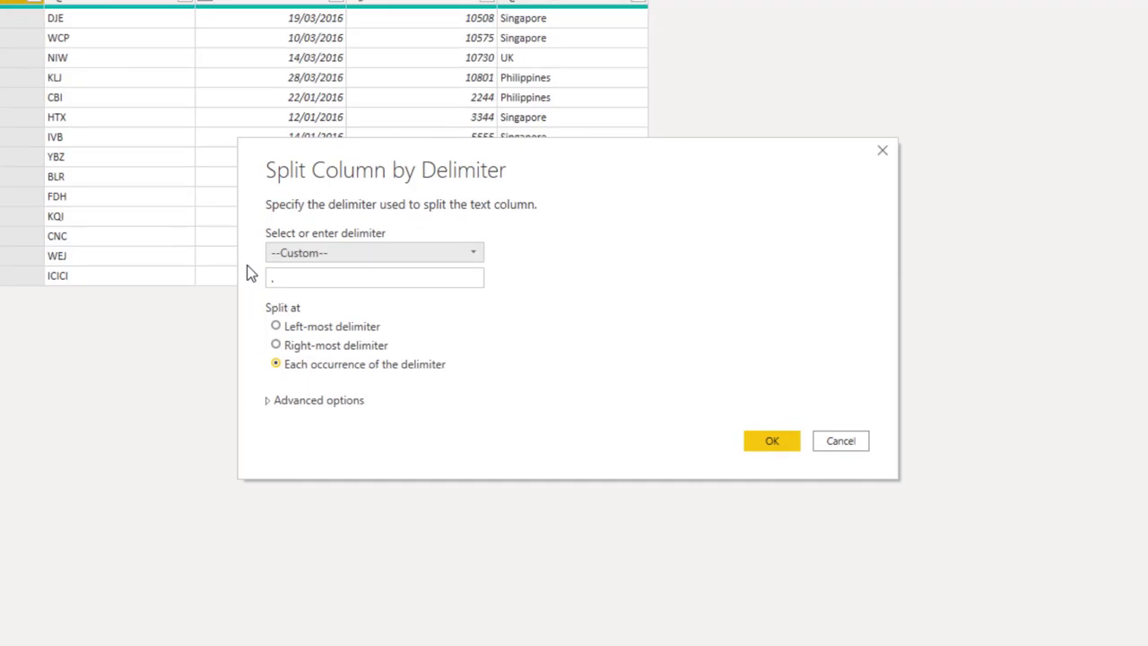
pyautogui.click(308, 280)
pyautogui.write('.')
pyautogui.click(795, 441)
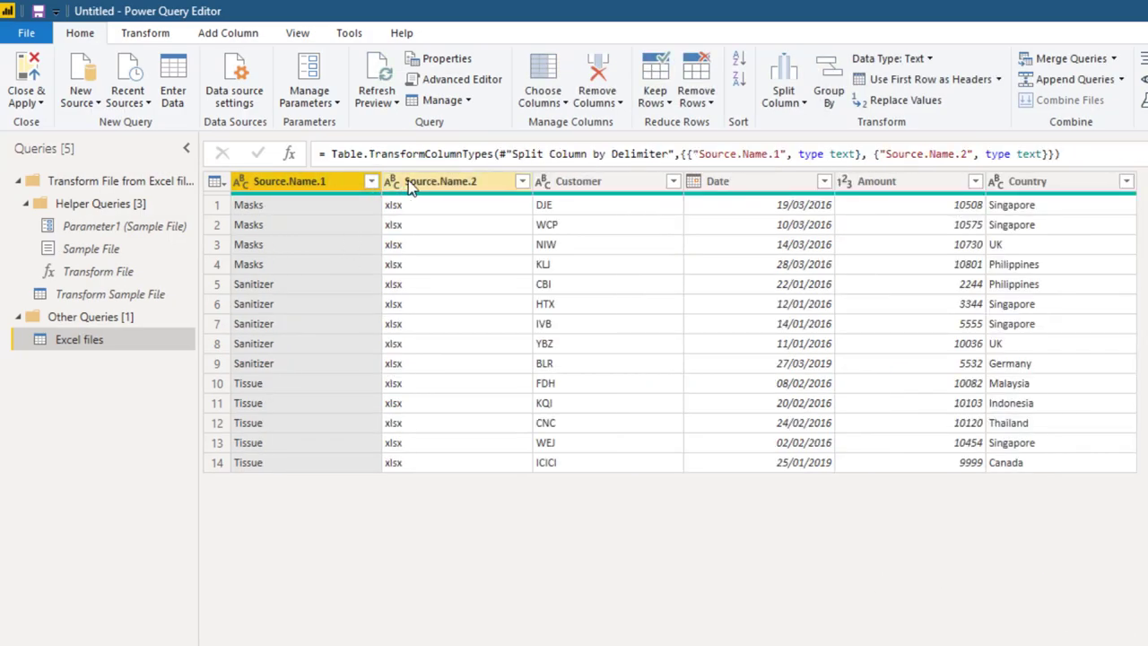
# Step: Remove Source.Name.2, rename Source.Name.1 to Product, then load the table and view it
pyautogui.click(421, 182)
pyautogui.rightClick(421, 182)
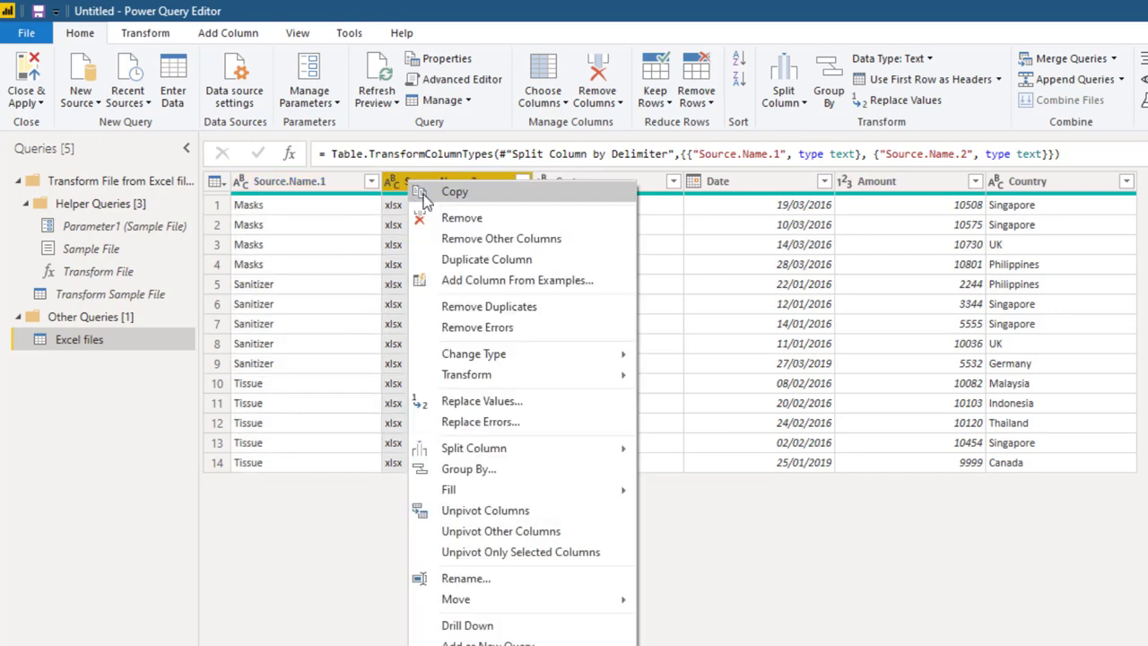
pyautogui.click(443, 220)
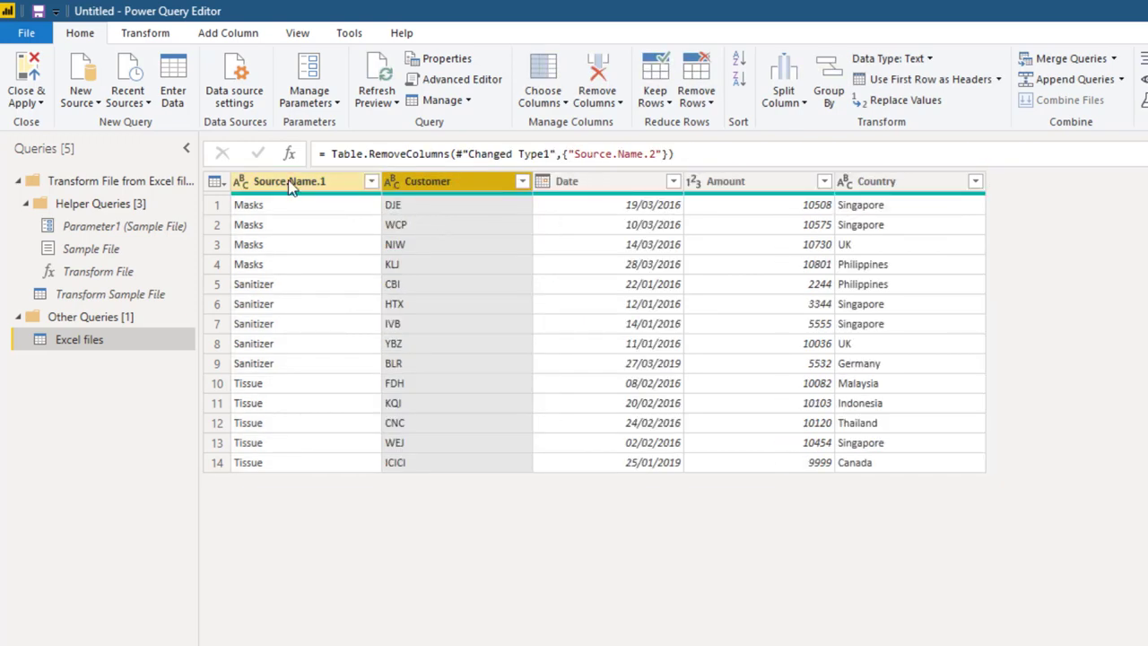
pyautogui.doubleClick(299, 182)
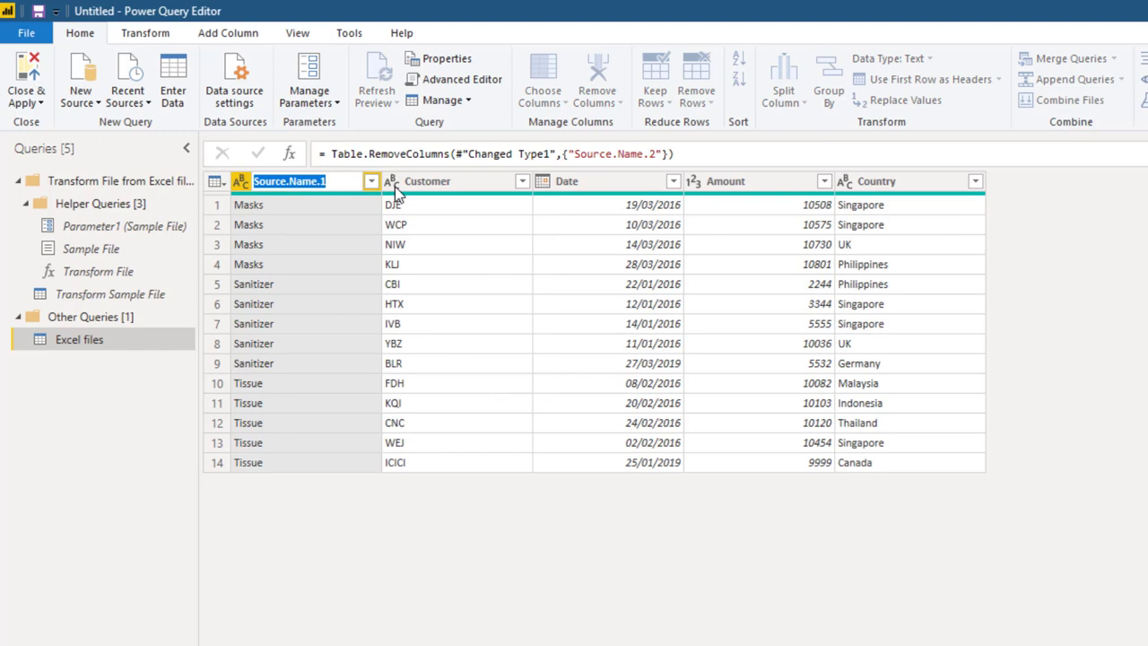
pyautogui.write('Product')
pyautogui.press('Return')
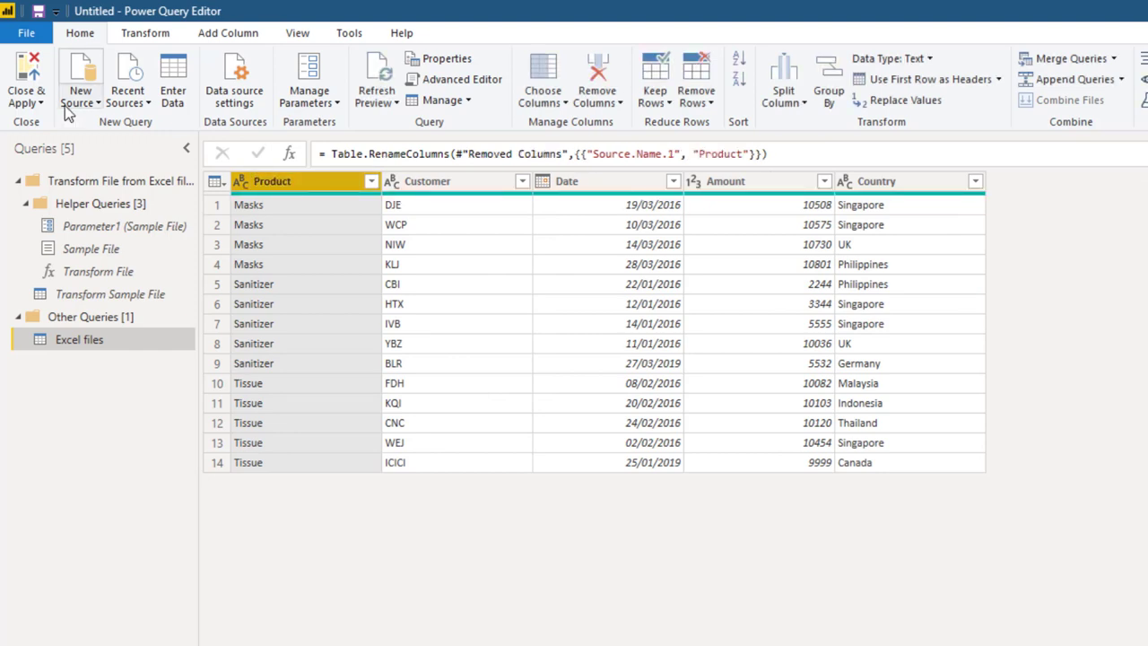
pyautogui.click(20, 74)
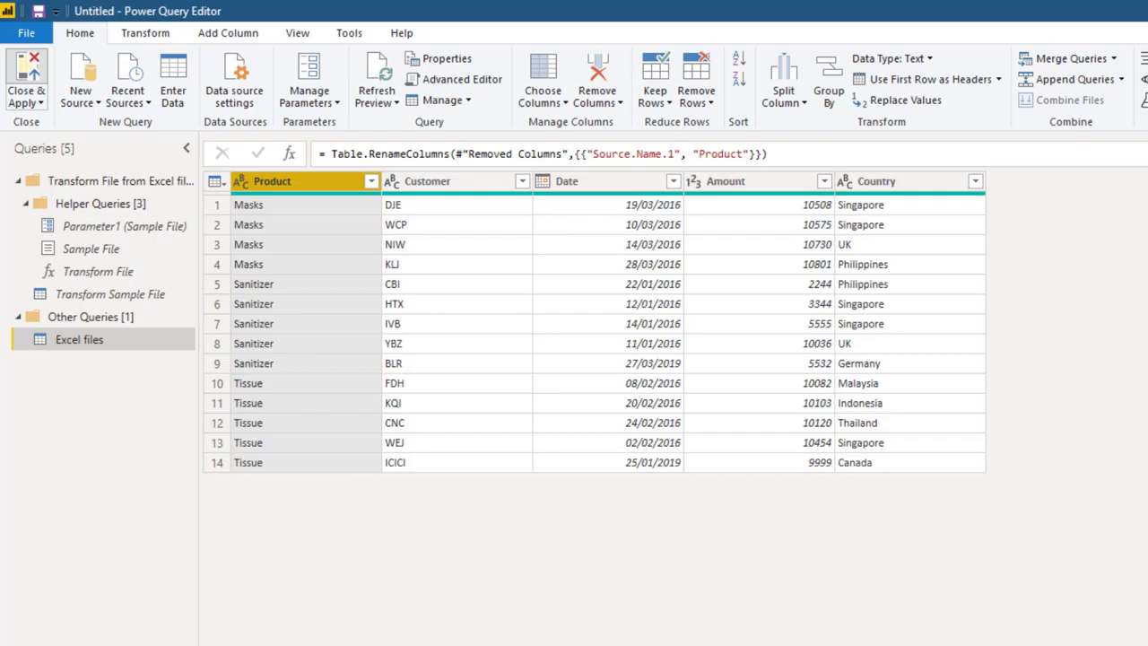
pyautogui.click(19, 210)
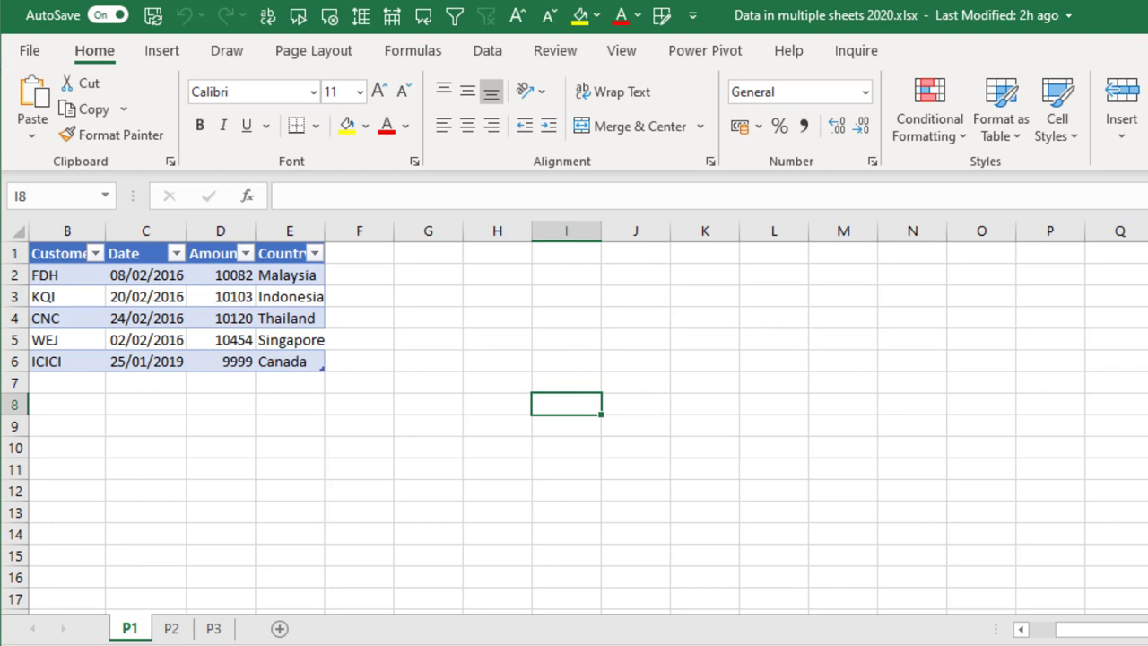
# Step: Inspect the P1 table in Excel, then view sheets P2 and P3
pyautogui.click(289, 340)
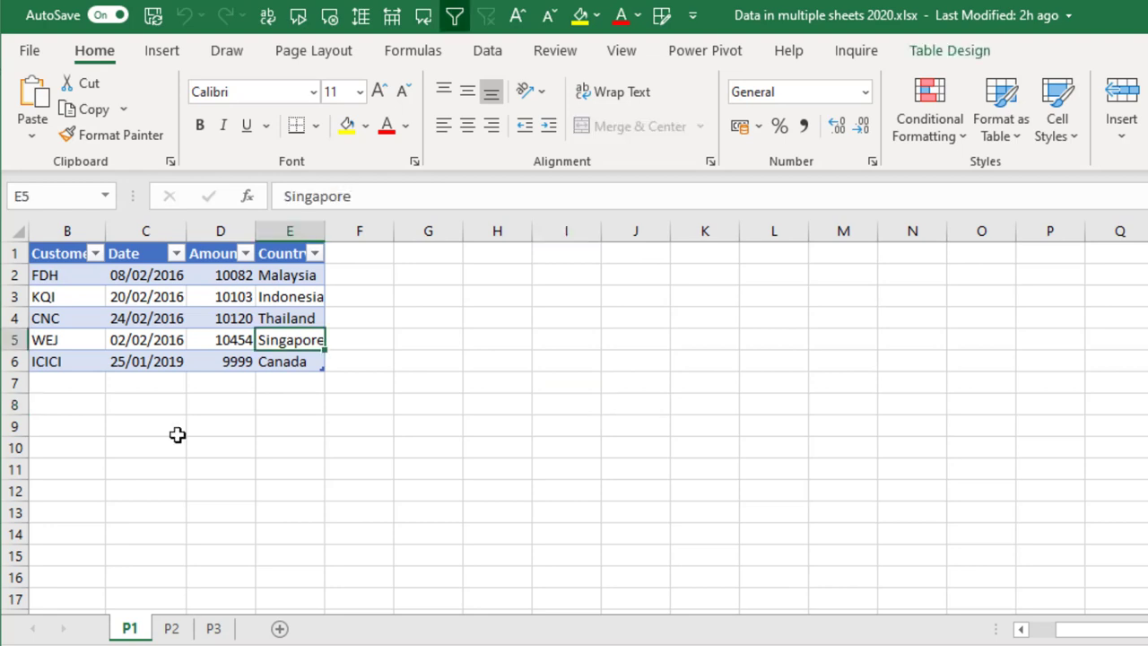
pyautogui.click(172, 628)
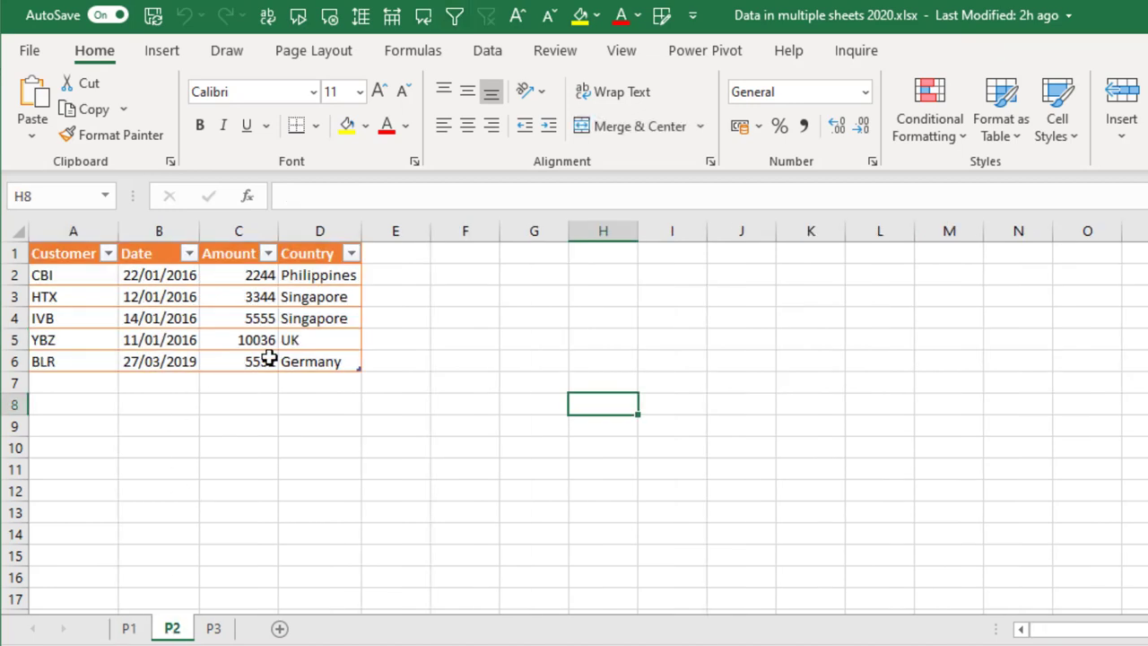
pyautogui.click(214, 628)
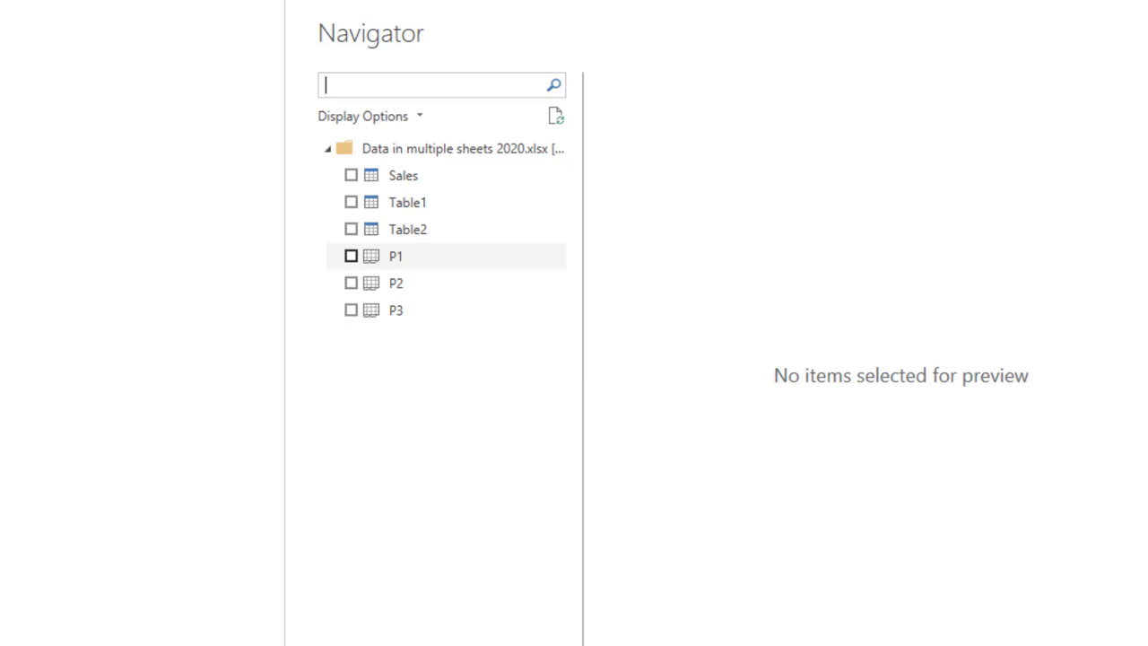
# Step: Tick the Sales, Table1 and Table2 tables in the Navigator
pyautogui.click(355, 183)
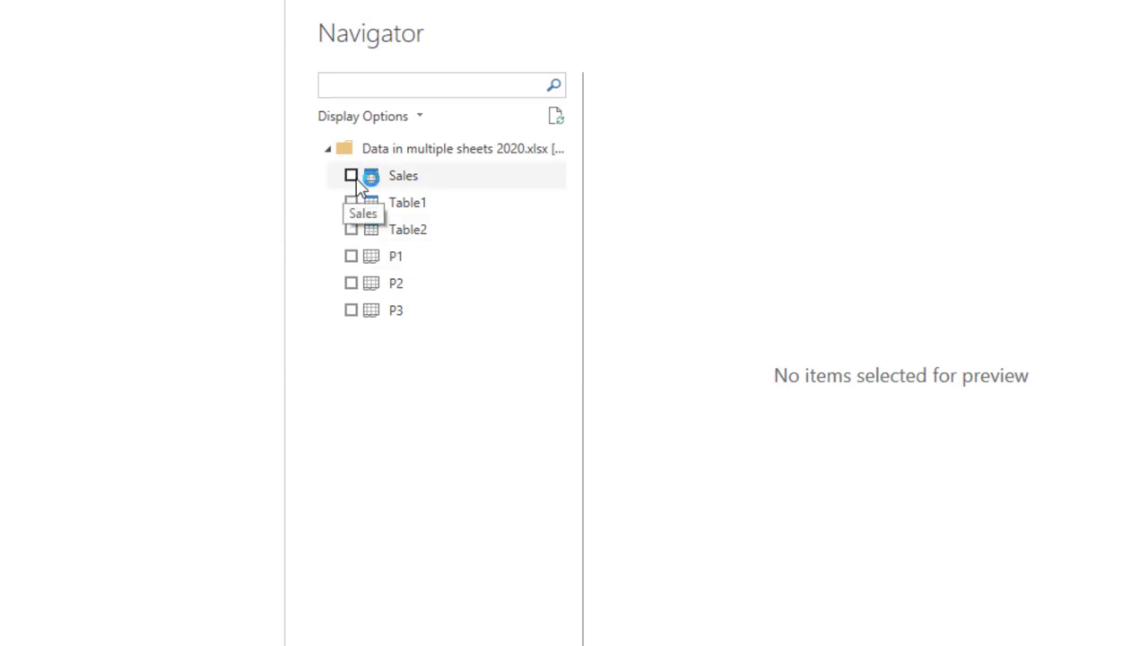
pyautogui.click(351, 202)
pyautogui.click(350, 229)
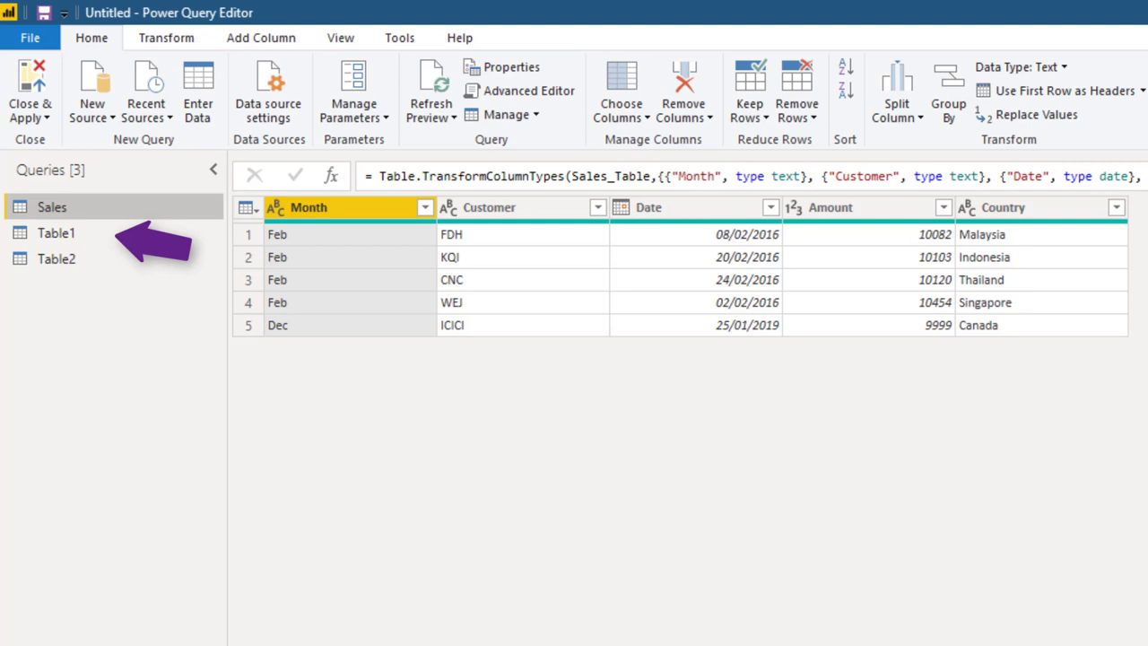
# Step: Remove the Month column from Sales and from Table1, then select Table2
pyautogui.rightClick(319, 211)
pyautogui.click(384, 256)
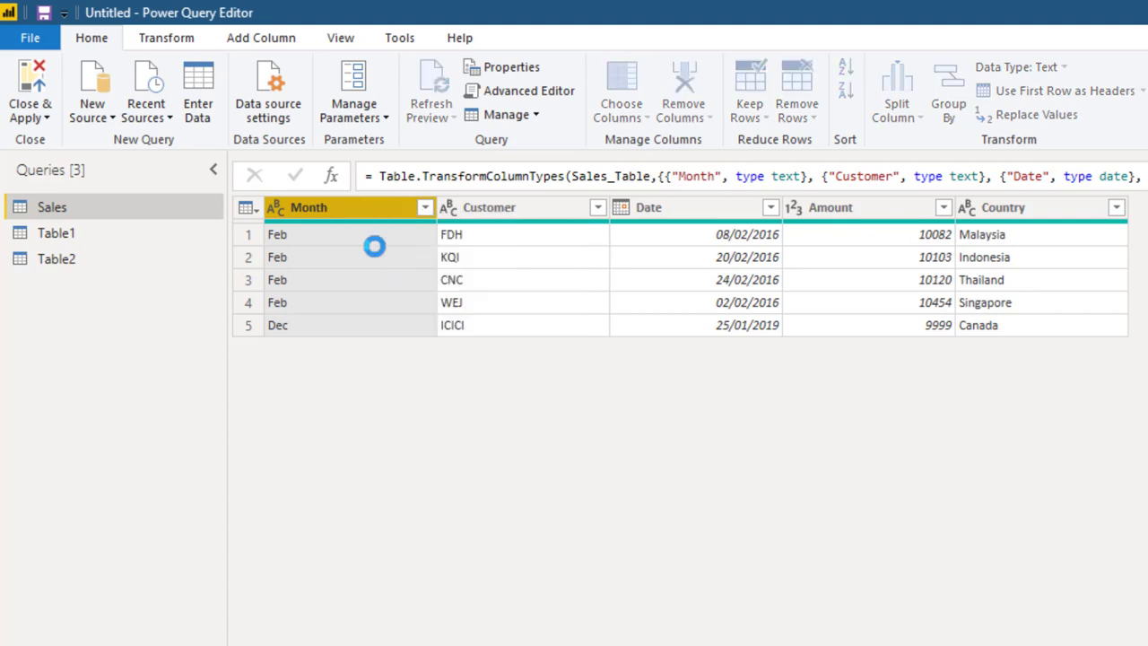
pyautogui.click(123, 242)
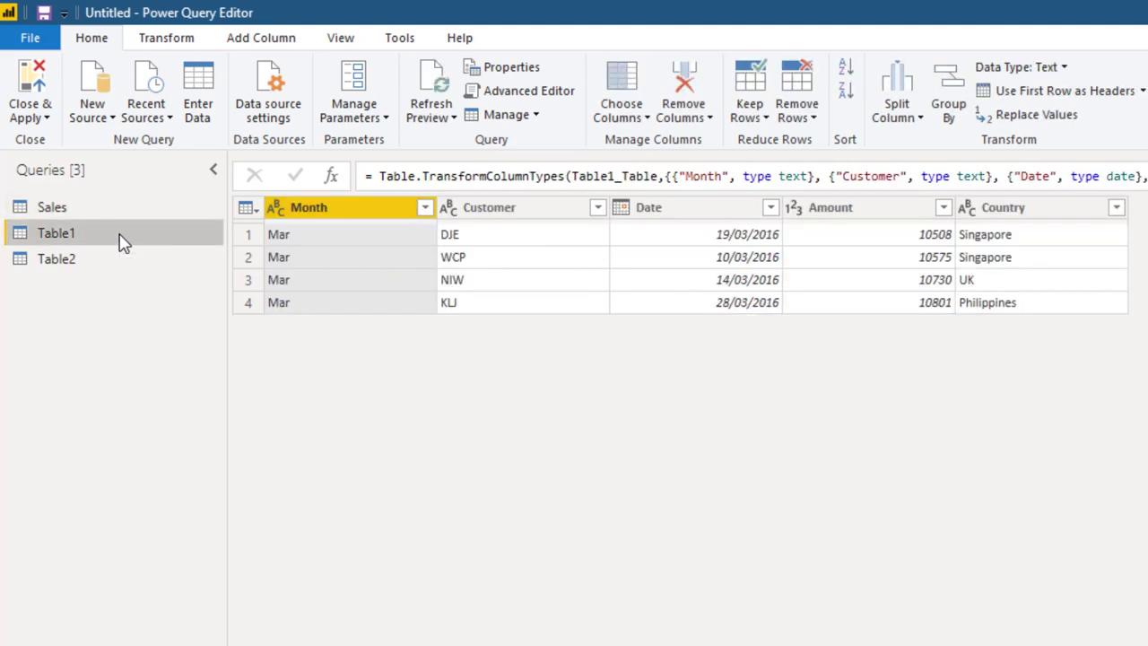
pyautogui.click(316, 212)
pyautogui.rightClick(316, 212)
pyautogui.click(375, 251)
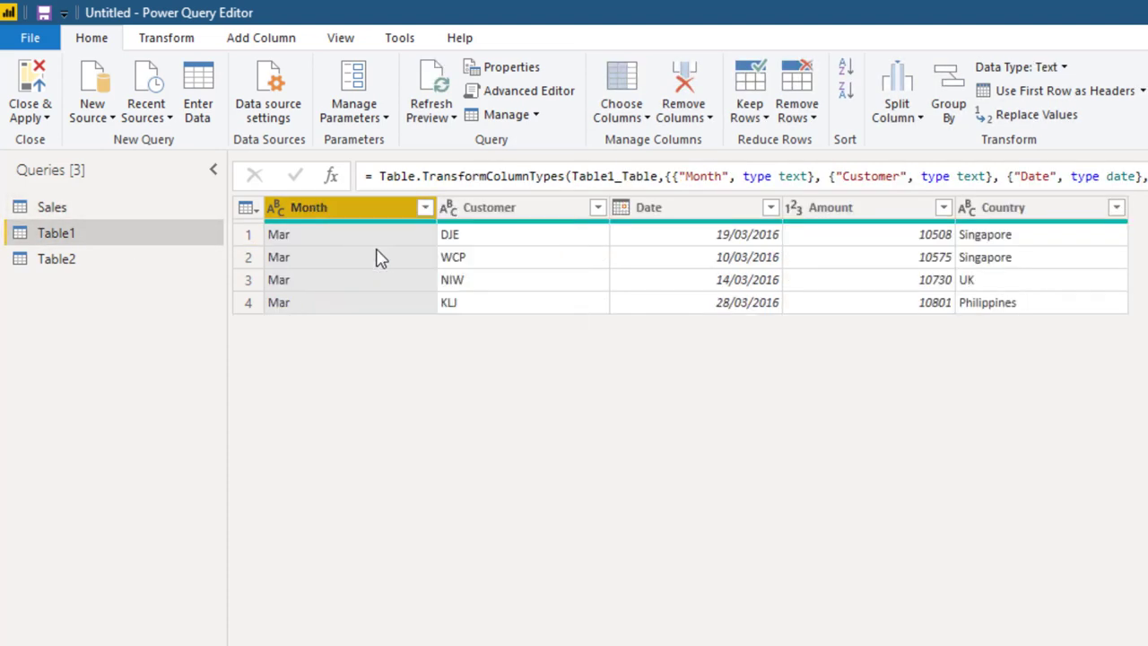
pyautogui.click(122, 259)
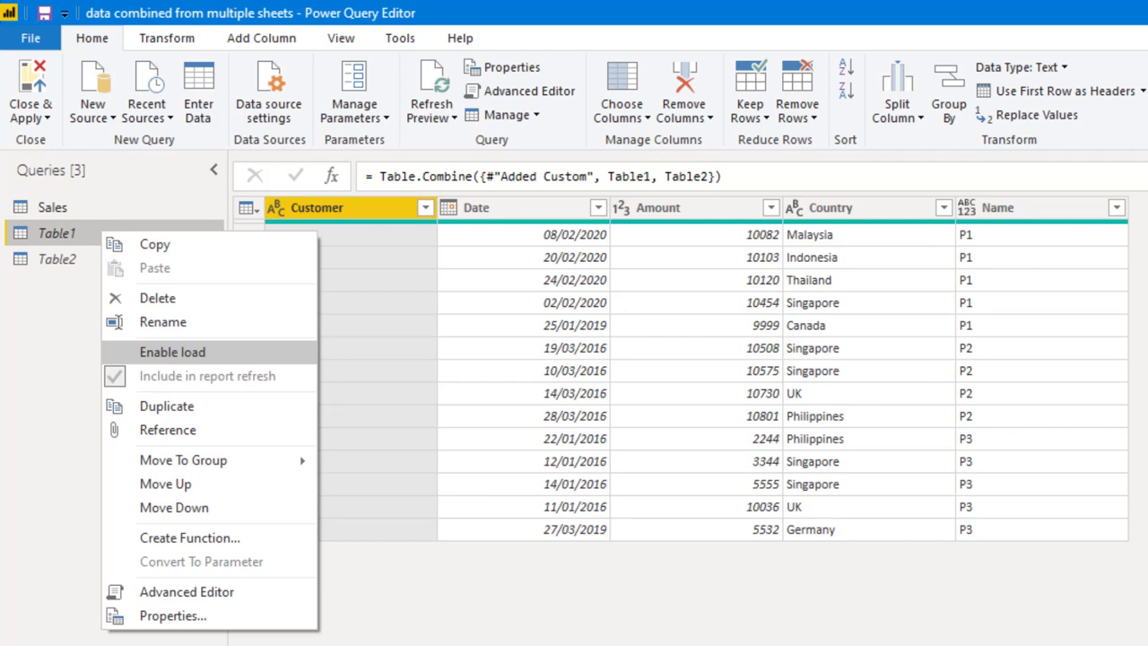
# Step: Bring up Table2's query options to turn off Enable load
pyautogui.rightClick(57, 259)
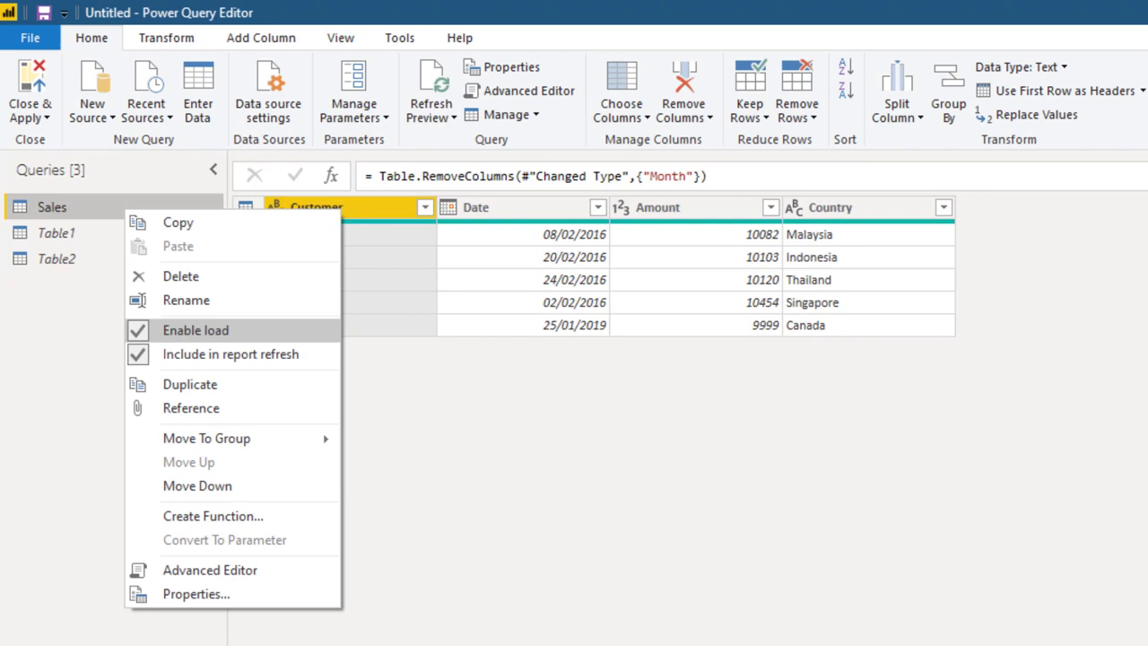
# Step: Append Table1 and Table2 to Sales as three or more tables, then delete that appended step
pyautogui.click(918, 153)
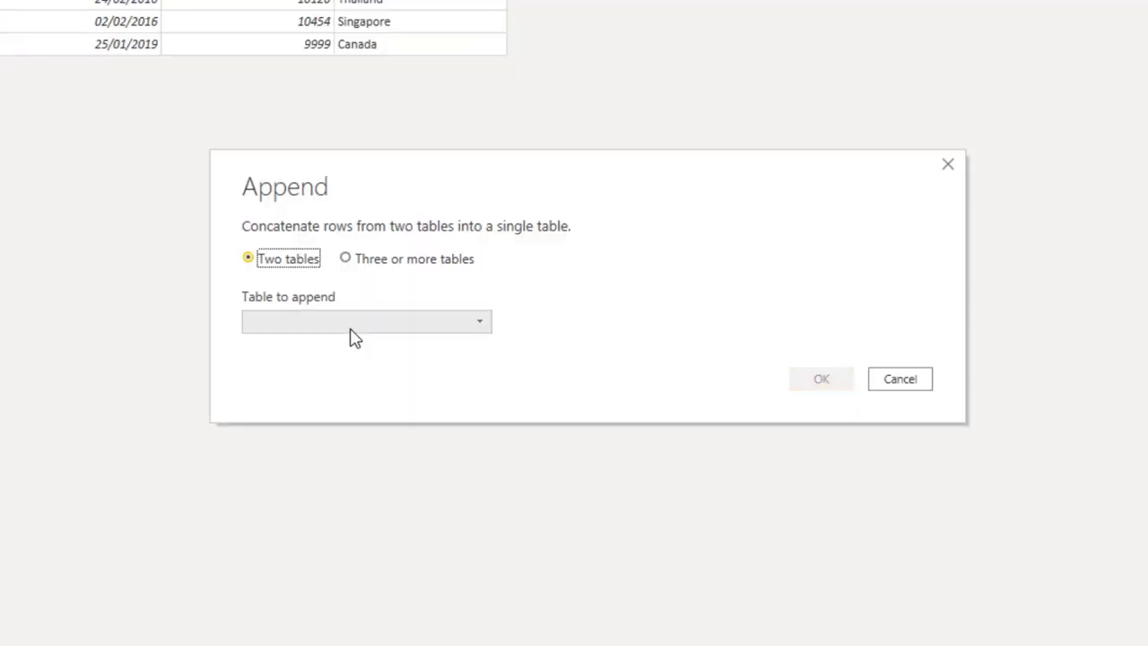
pyautogui.click(388, 267)
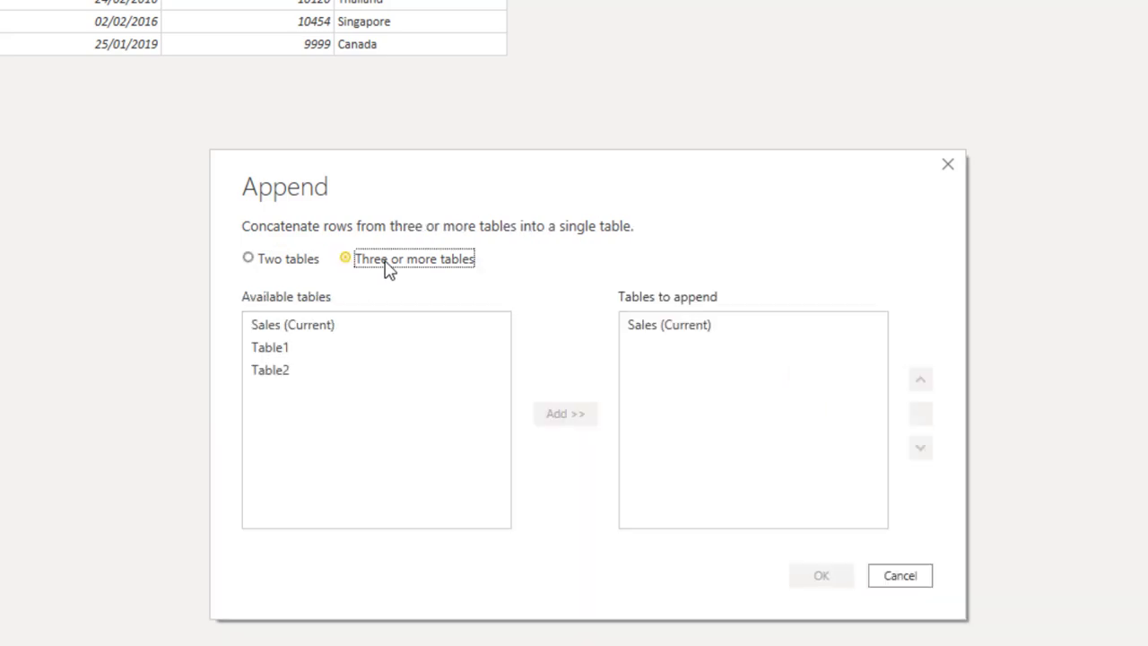
pyautogui.click(308, 355)
pyautogui.keyDown('ctrl'); pyautogui.click(305, 373); pyautogui.keyUp('ctrl')
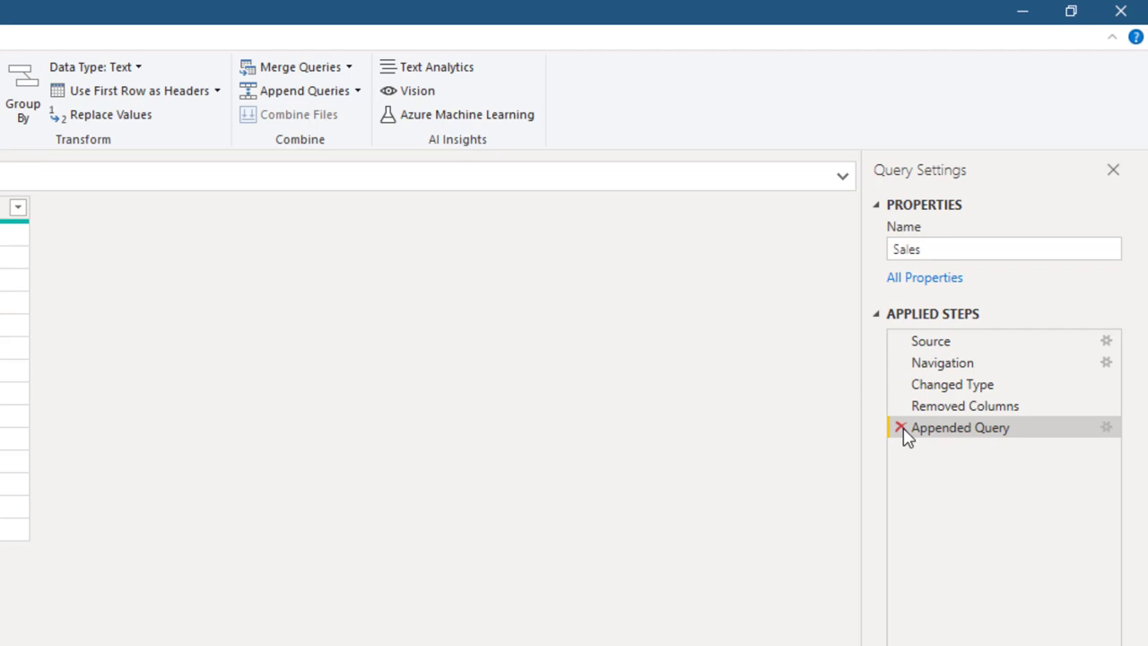
pyautogui.click(901, 428)
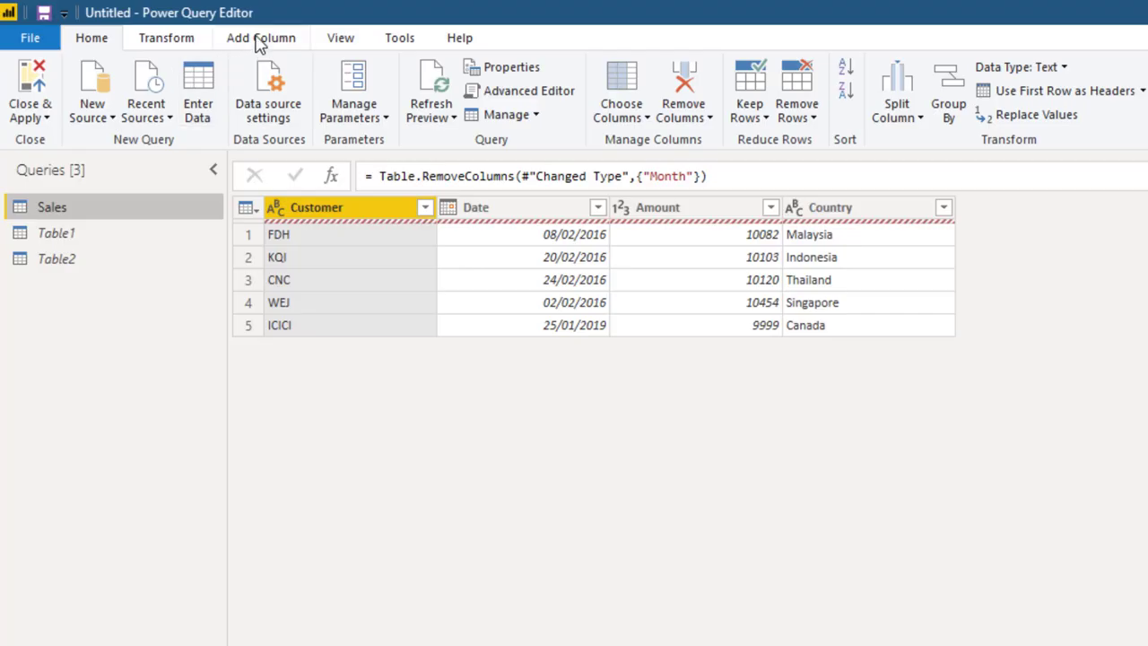
# Step: Add a custom column named Product holding "P1" to Sales, then review Table1 and Table2
pyautogui.click(259, 41)
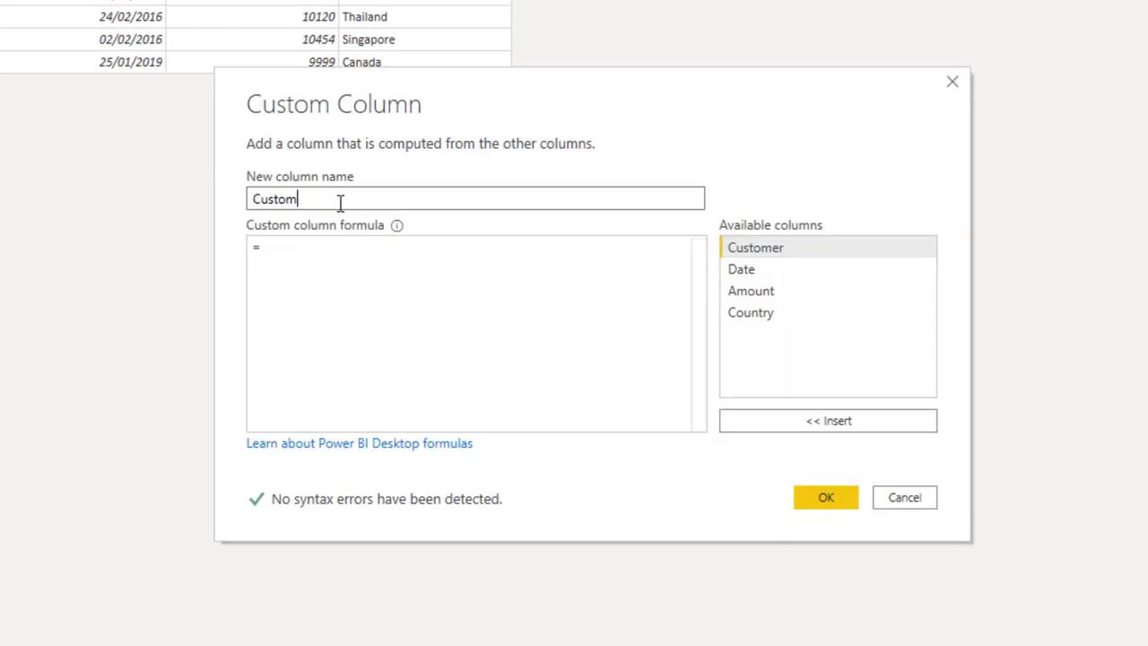
pyautogui.moveTo(340, 202); pyautogui.dragTo(197, 200)
pyautogui.write('Product')
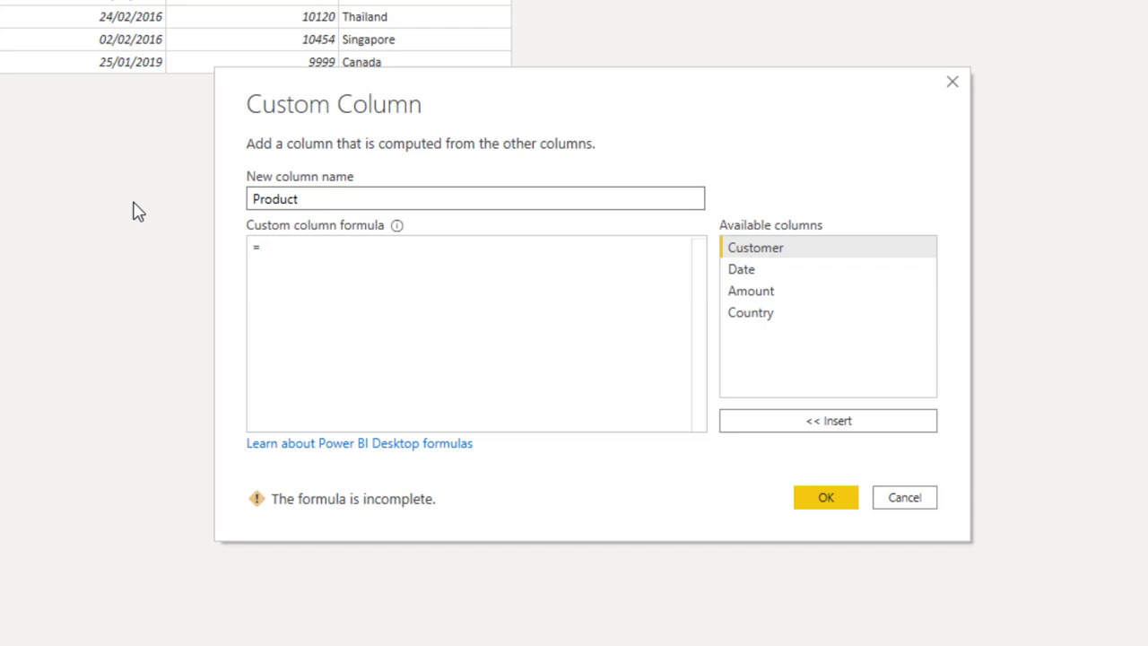
pyautogui.click(287, 249)
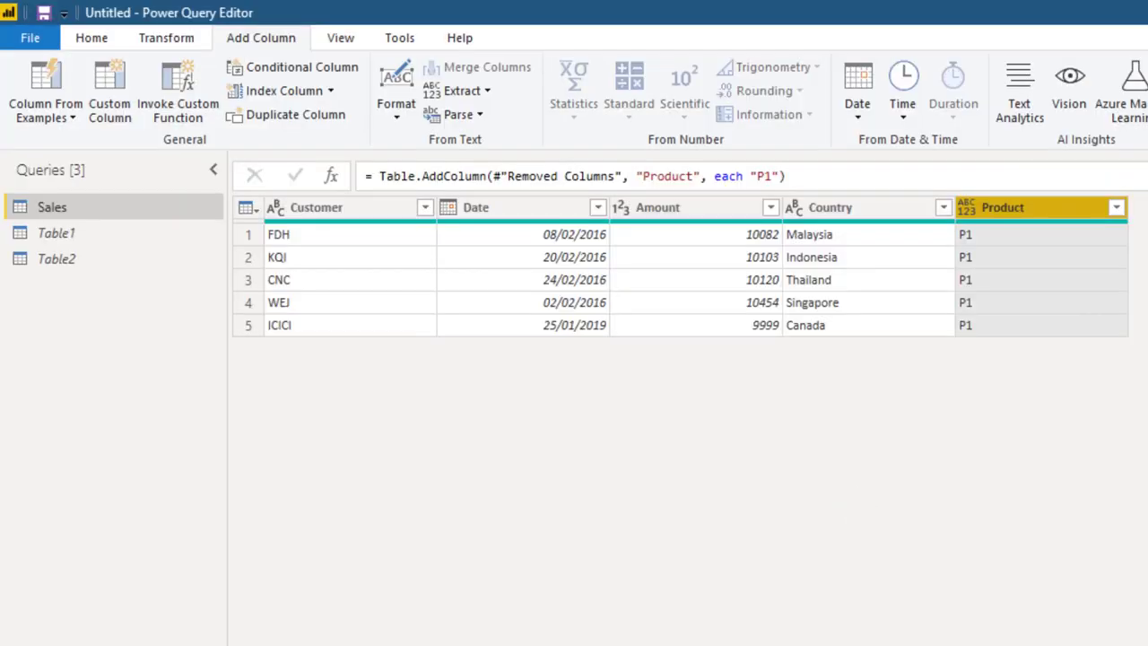
pyautogui.click(56, 232)
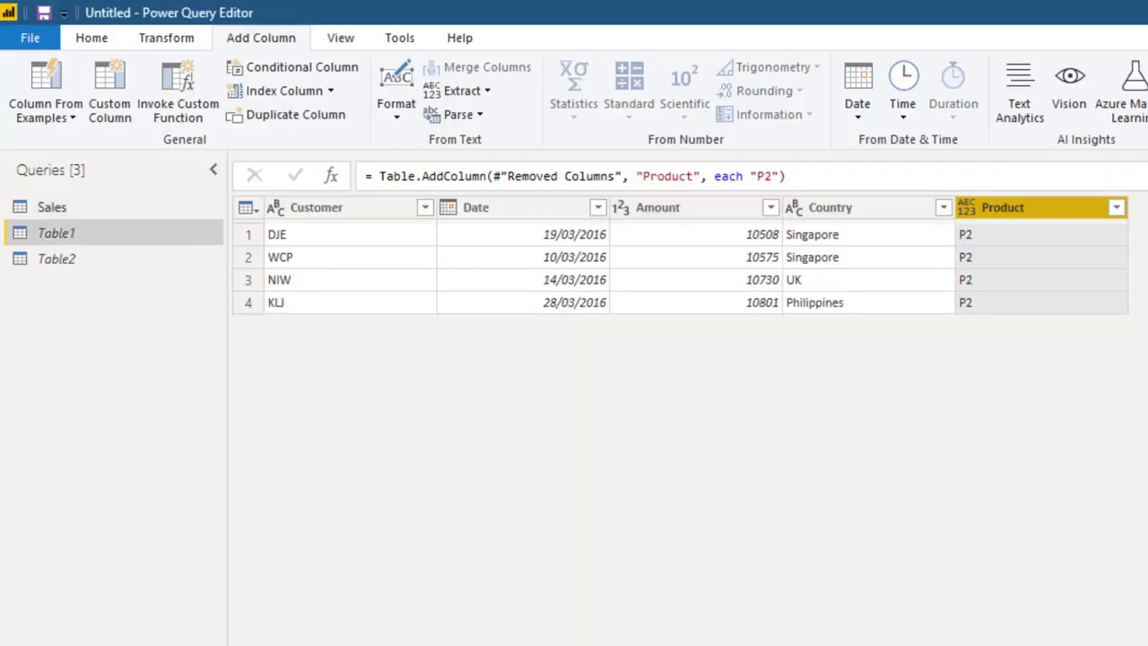
pyautogui.click(56, 258)
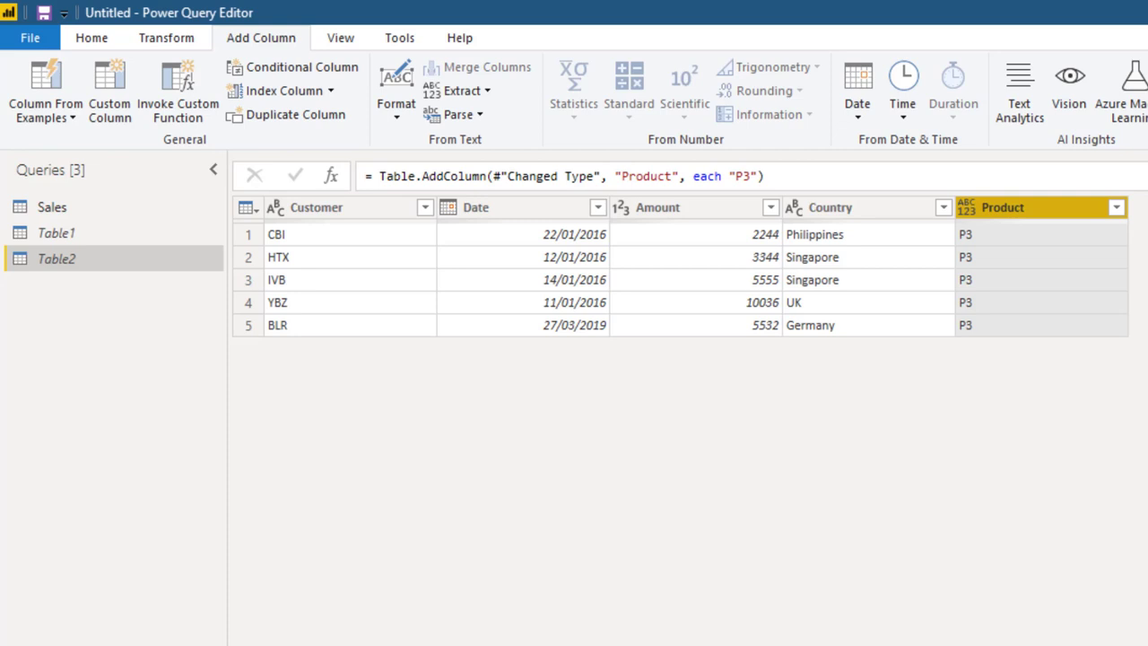
pyautogui.click(51, 207)
# Step: Append Table1 and Table2 to the Sales query using the three-or-more-tables option
pyautogui.click(93, 41)
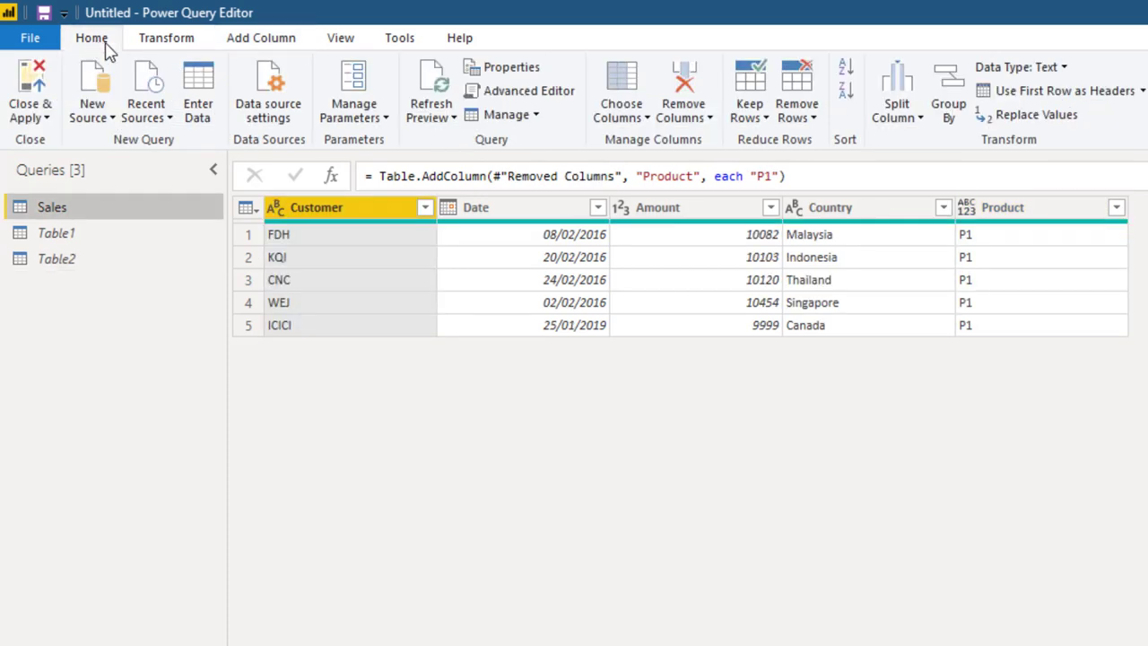
pyautogui.click(902, 91)
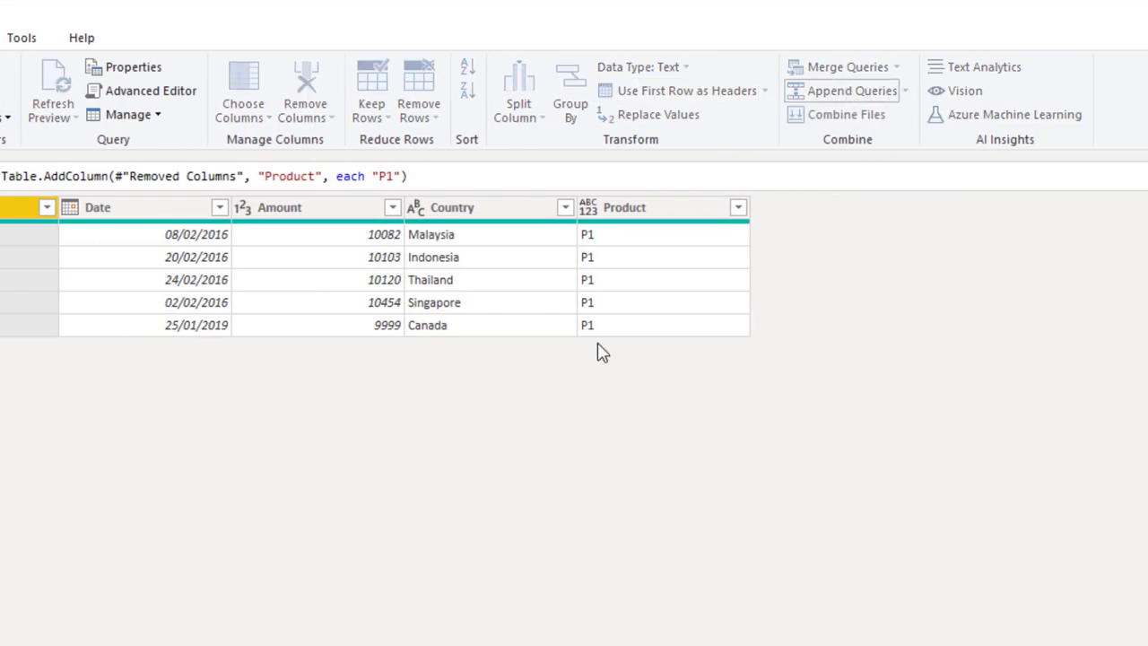
pyautogui.click(373, 197)
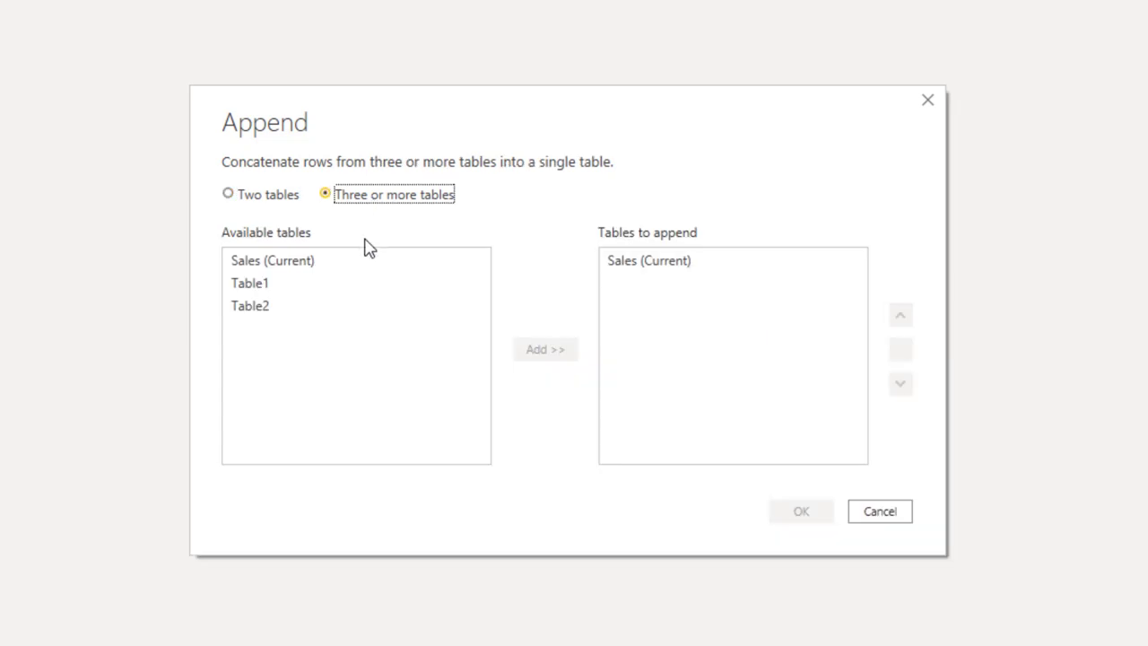
pyautogui.click(267, 285)
pyautogui.keyDown('ctrl'); pyautogui.click(264, 307); pyautogui.keyUp('ctrl')
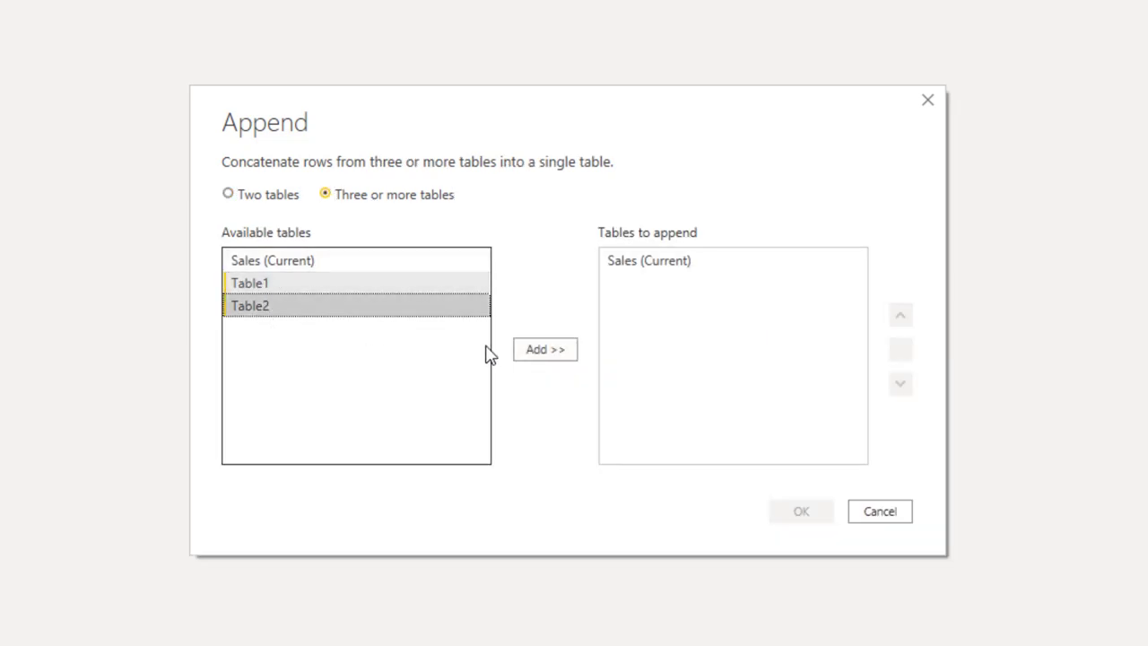
pyautogui.click(545, 349)
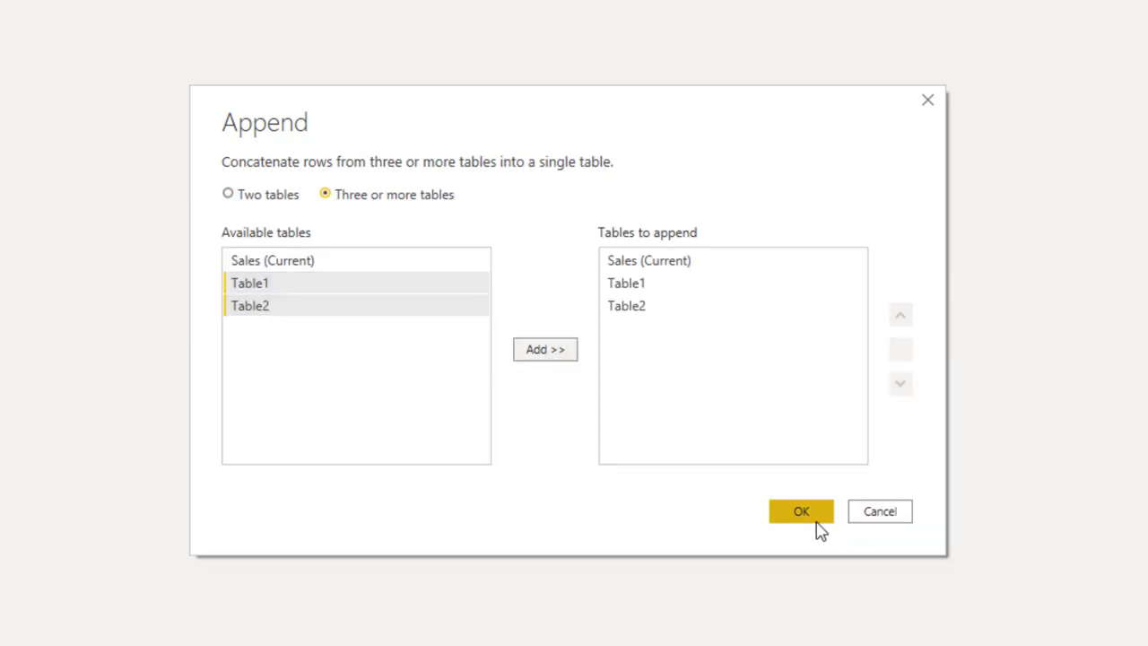
pyautogui.click(814, 520)
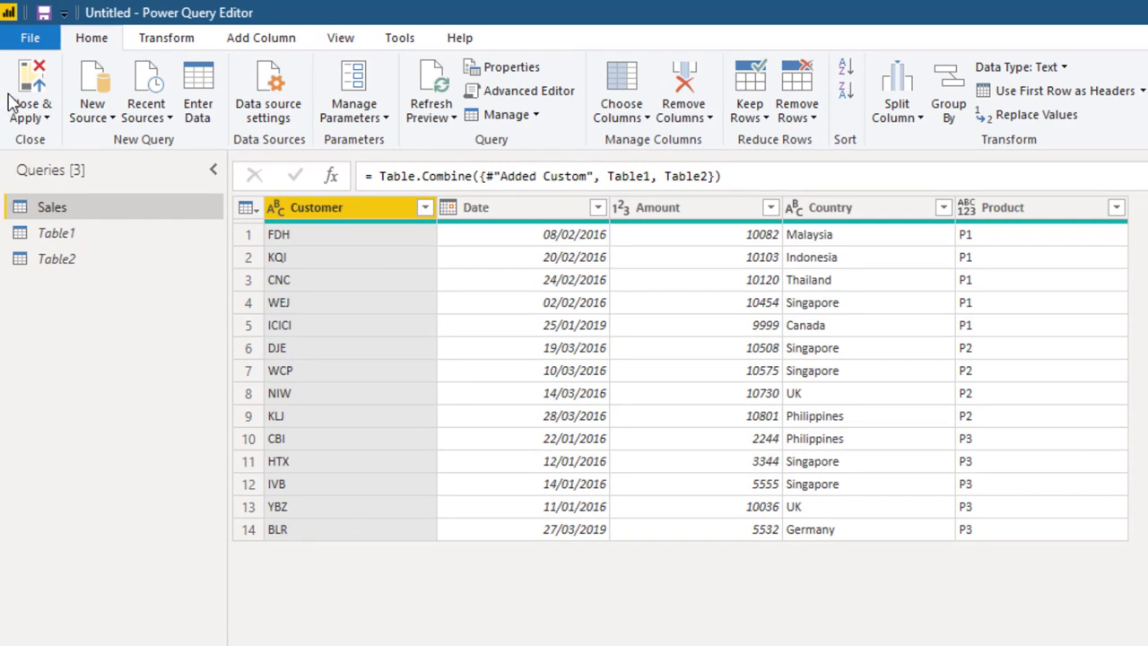
# Step: Close & Apply to load the 14-row Sales table with its Product column
pyautogui.click(28, 87)
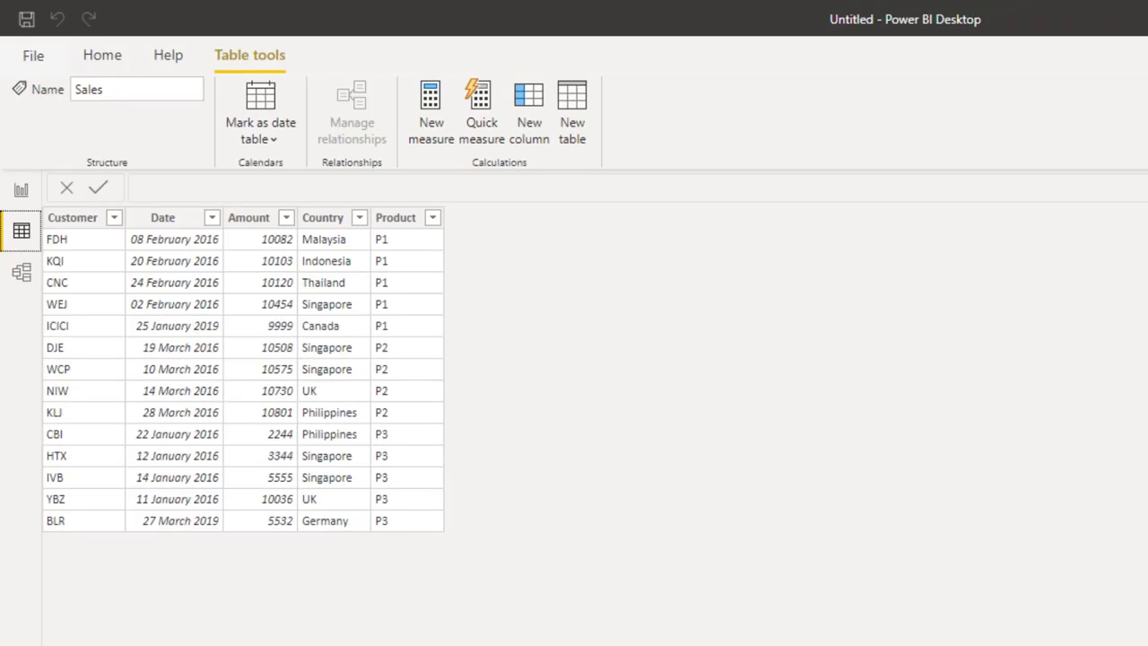